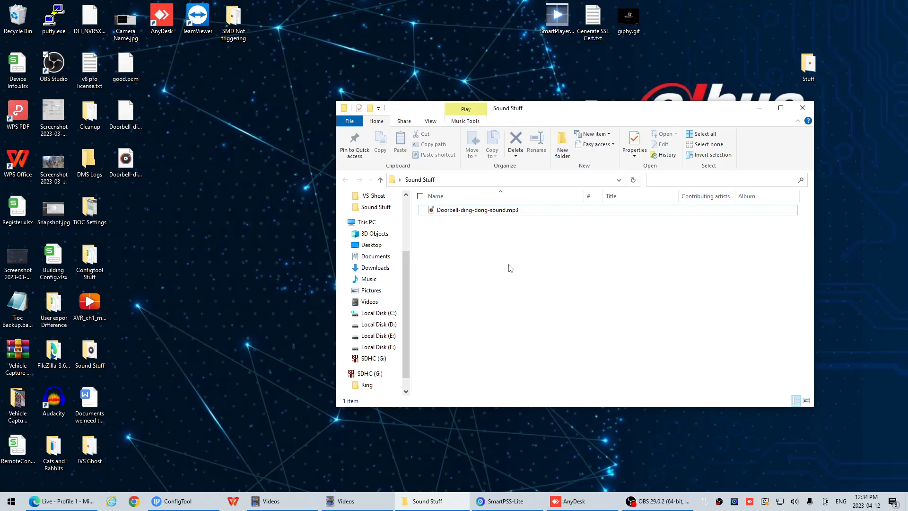
Launch Audacity and open Doorbell-ding-dong-sound.mp3 from the Sound Stuff folder
{"action": "left_click", "coordinate": [54, 401]}
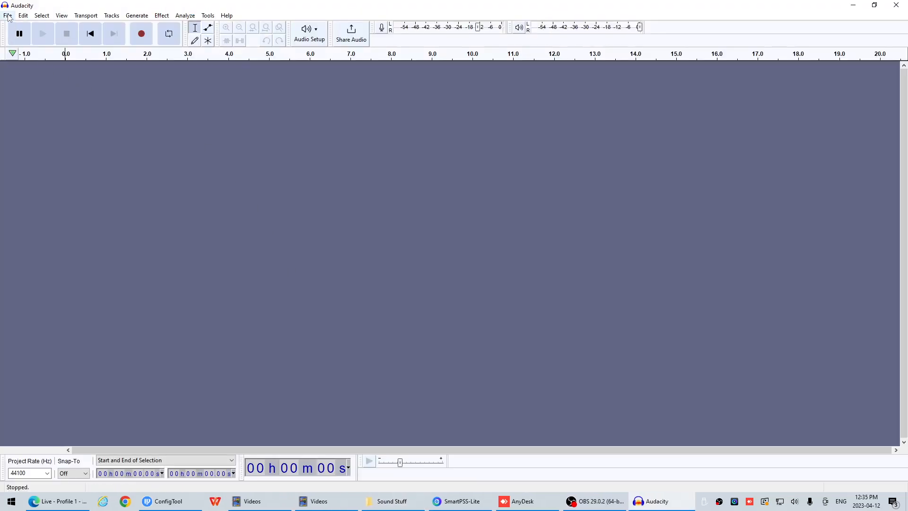
{"action": "left_click", "coordinate": [8, 17]}
{"action": "left_click", "coordinate": [19, 37]}
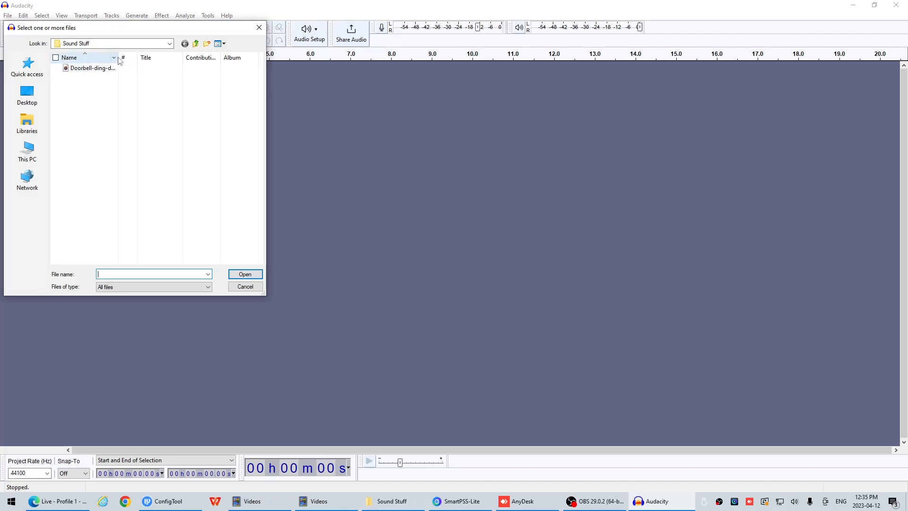
{"action": "left_click", "coordinate": [90, 69]}
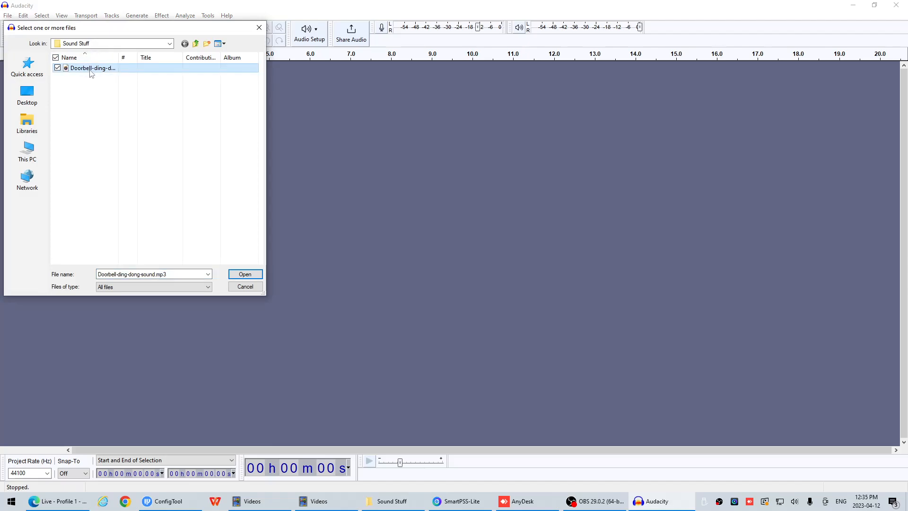
{"action": "double_click", "coordinate": [92, 69]}
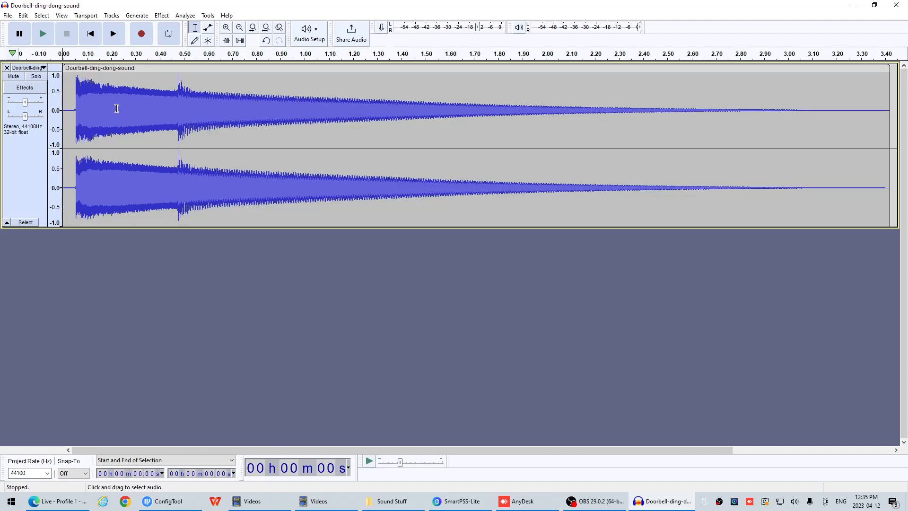
Mix the stereo doorbell track down to mono
{"action": "left_click", "coordinate": [112, 15]}
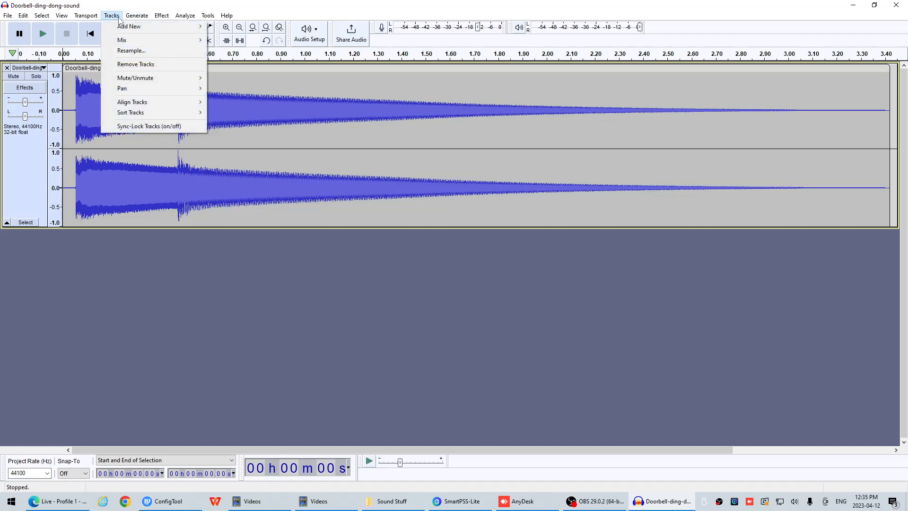
{"action": "mouse_move", "coordinate": [118, 45]}
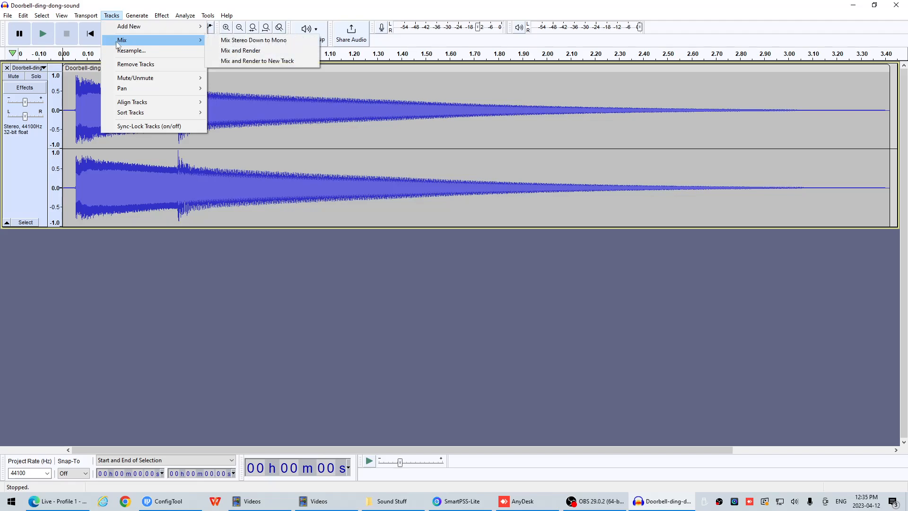
{"action": "left_click", "coordinate": [111, 16]}
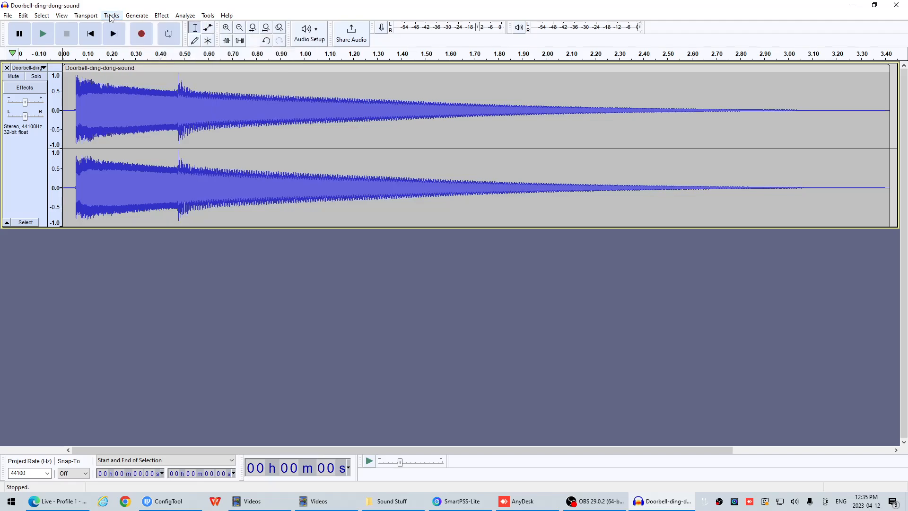
{"action": "left_click", "coordinate": [112, 18]}
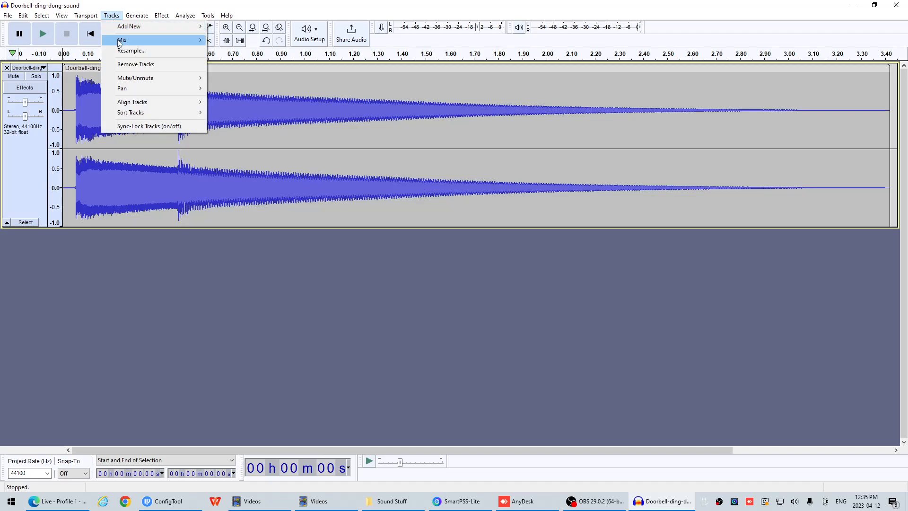
{"action": "mouse_move", "coordinate": [119, 43]}
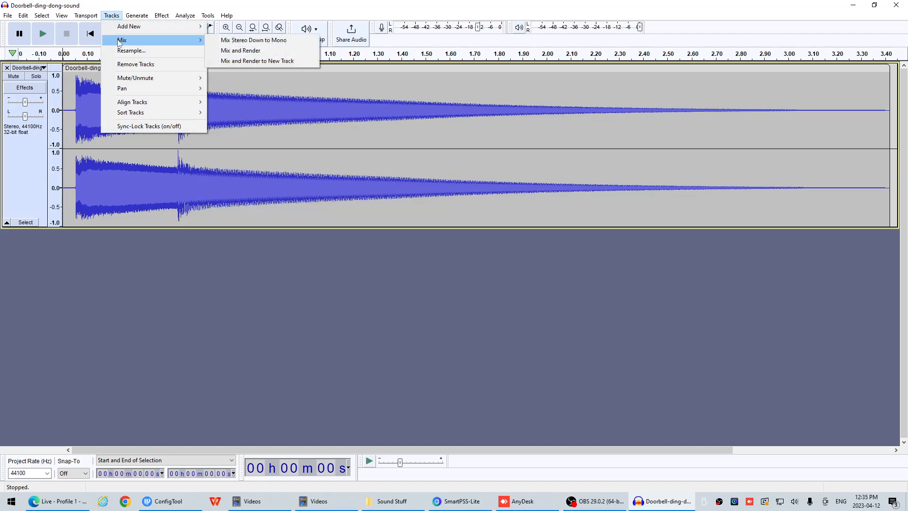
{"action": "left_click", "coordinate": [245, 42]}
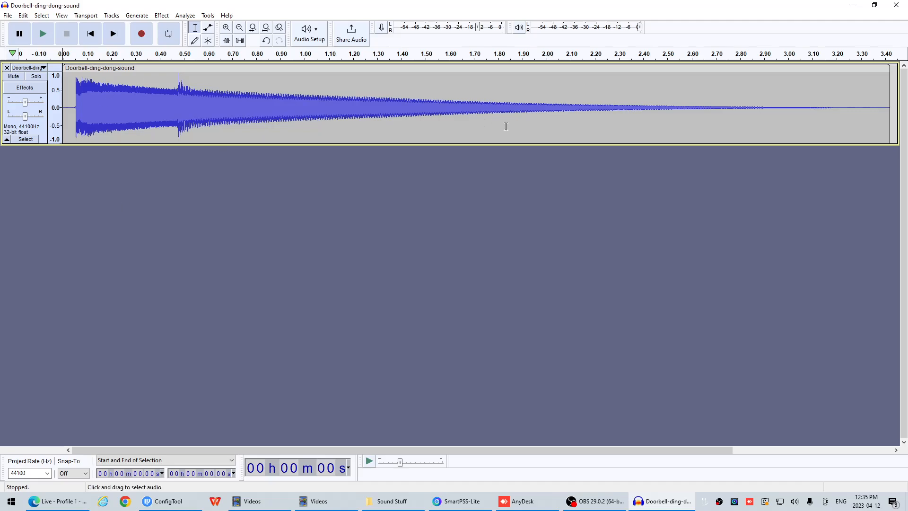
Set the project rate to 16000 Hz
{"action": "left_click", "coordinate": [47, 473]}
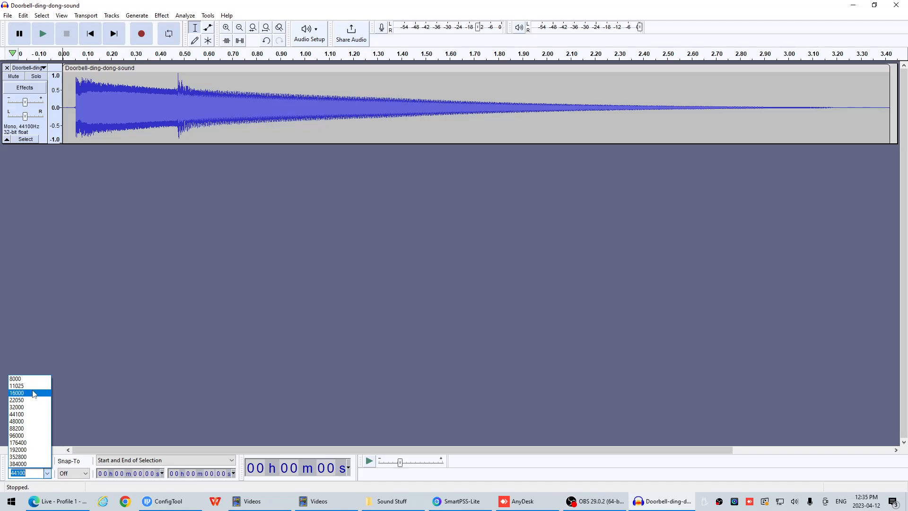
{"action": "left_click", "coordinate": [33, 392]}
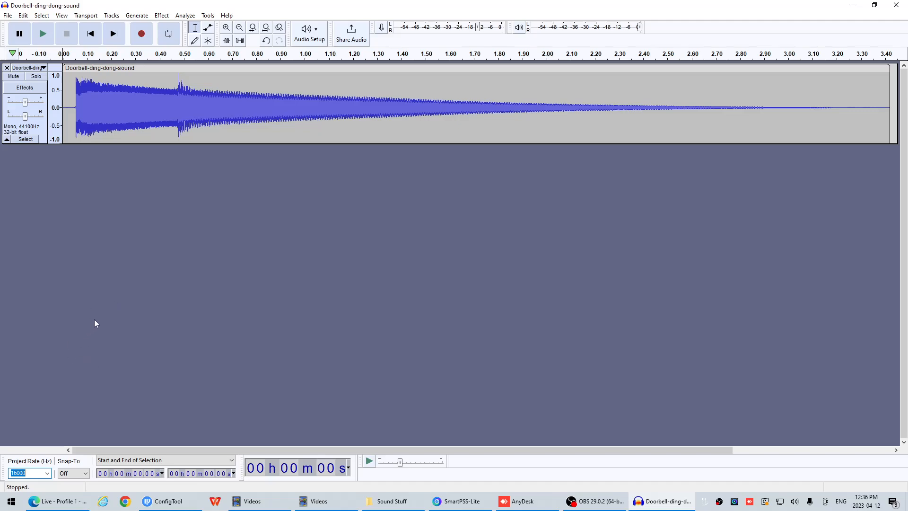
{"action": "left_click", "coordinate": [100, 298]}
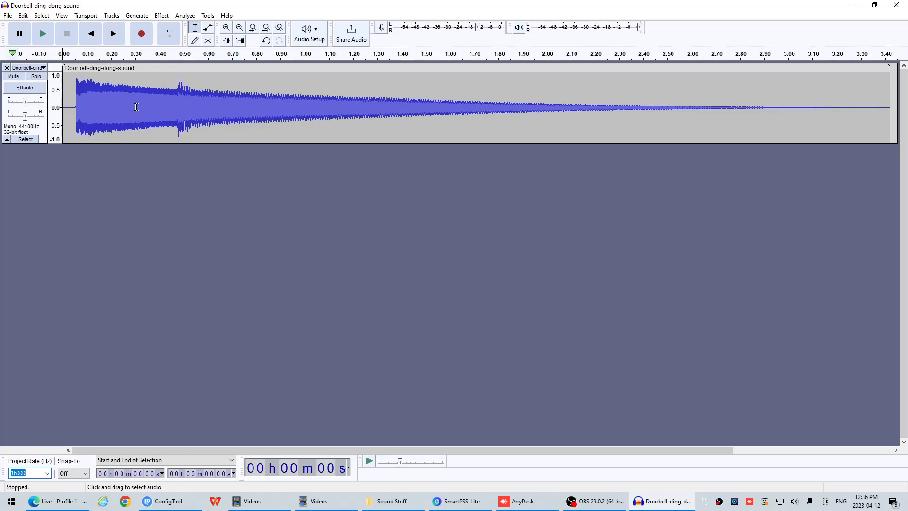
Start an audio export into the Sound Stuff folder and name the file Doorbell.raw
{"action": "left_click", "coordinate": [8, 15]}
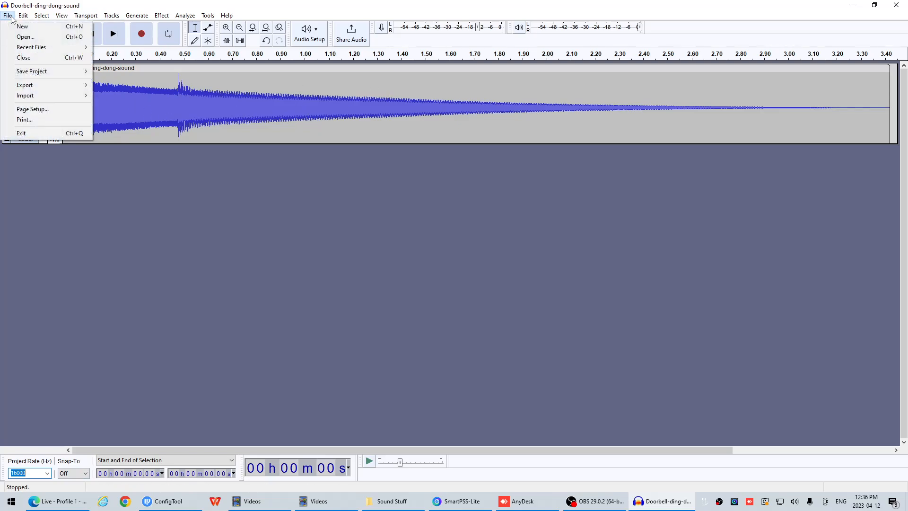
{"action": "mouse_move", "coordinate": [42, 86]}
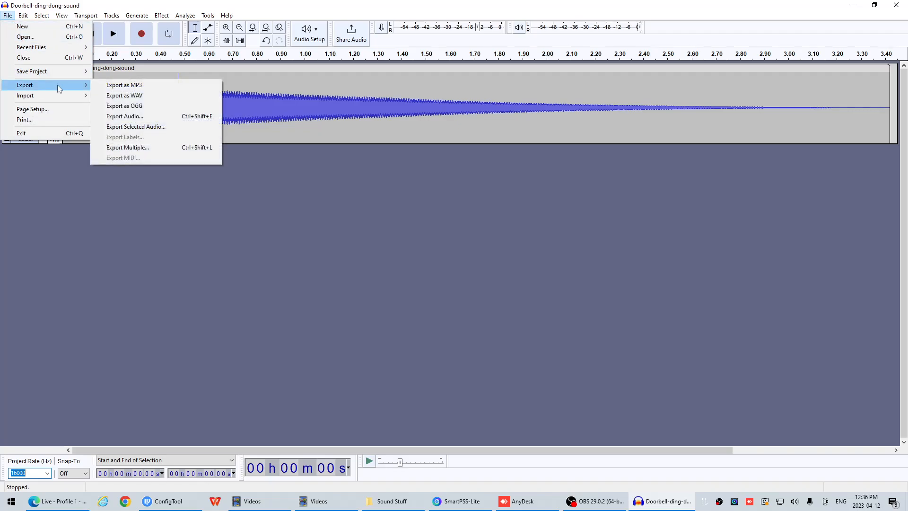
{"action": "left_click", "coordinate": [134, 118]}
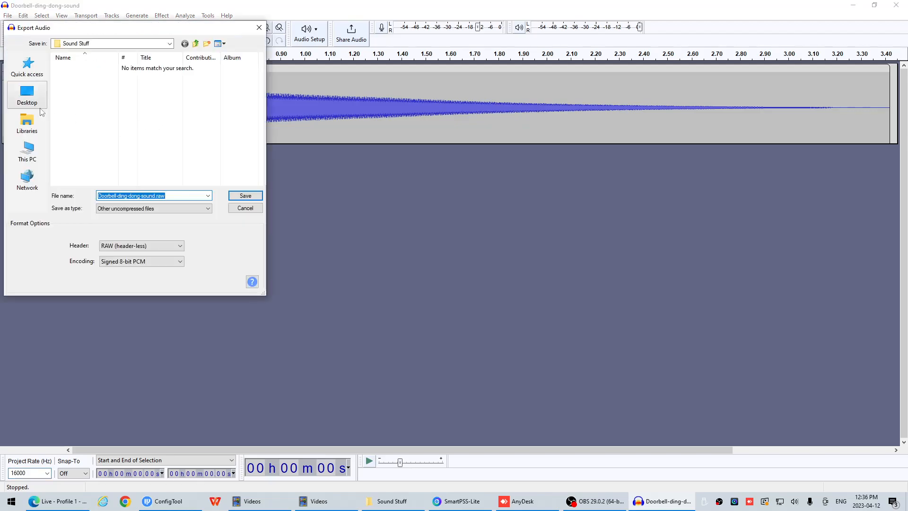
{"action": "left_click", "coordinate": [164, 195]}
{"action": "key", "text": "ctrl+a"}
{"action": "type", "text": "Doorbell"}
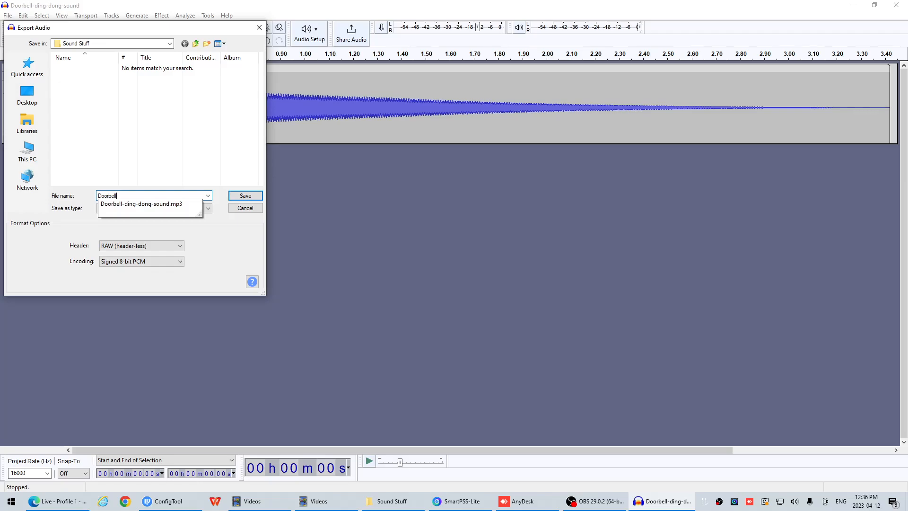
{"action": "left_click", "coordinate": [86, 177]}
{"action": "left_click", "coordinate": [124, 196]}
{"action": "left_click", "coordinate": [135, 195]}
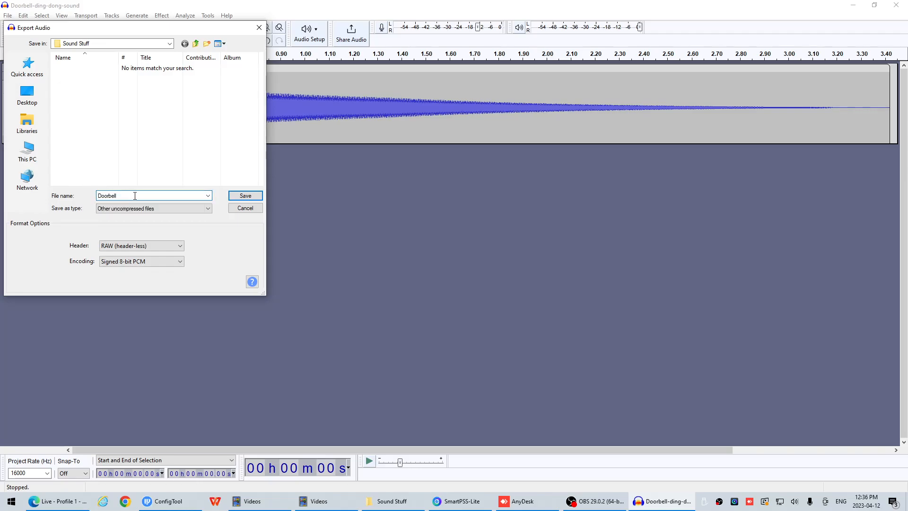
{"action": "type", "text": ".raw"}
Set the export type to Other uncompressed files, with a RAW (header-less) header and Signed 8-bit PCM encoding
{"action": "left_click", "coordinate": [119, 209]}
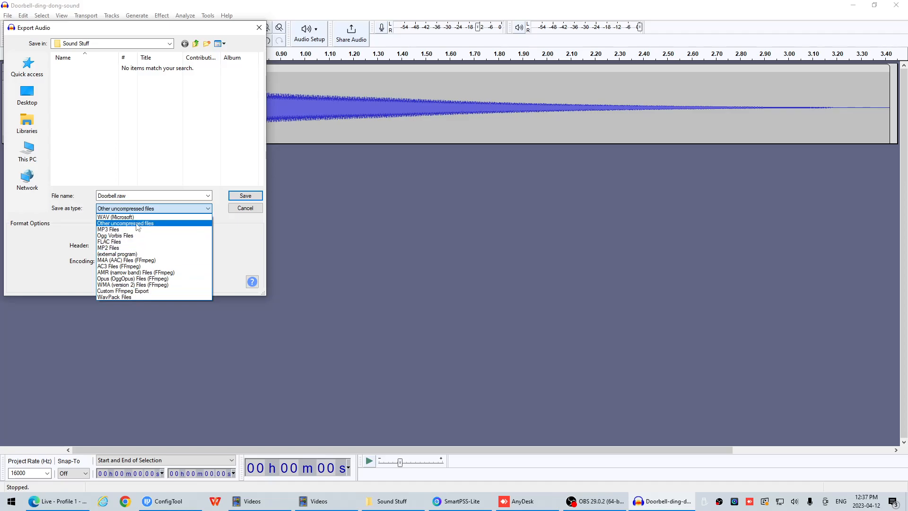
{"action": "left_click", "coordinate": [125, 224]}
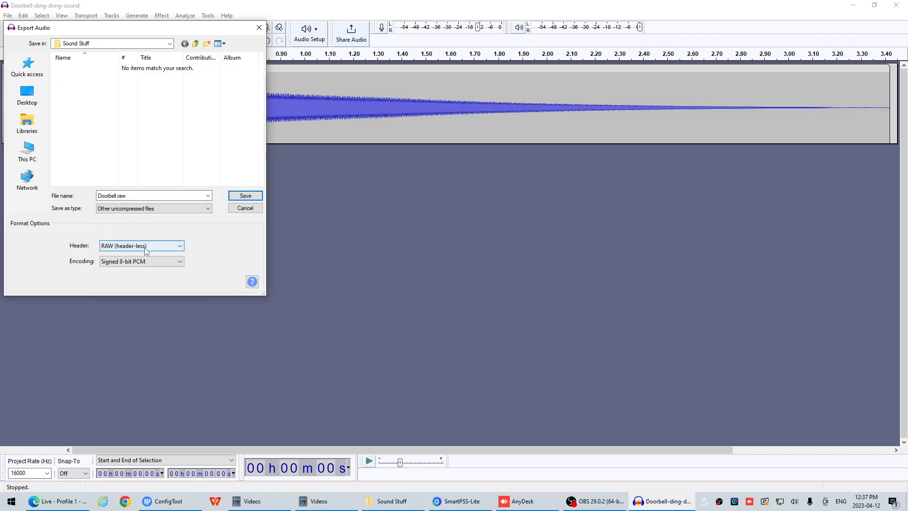
{"action": "left_click", "coordinate": [125, 246]}
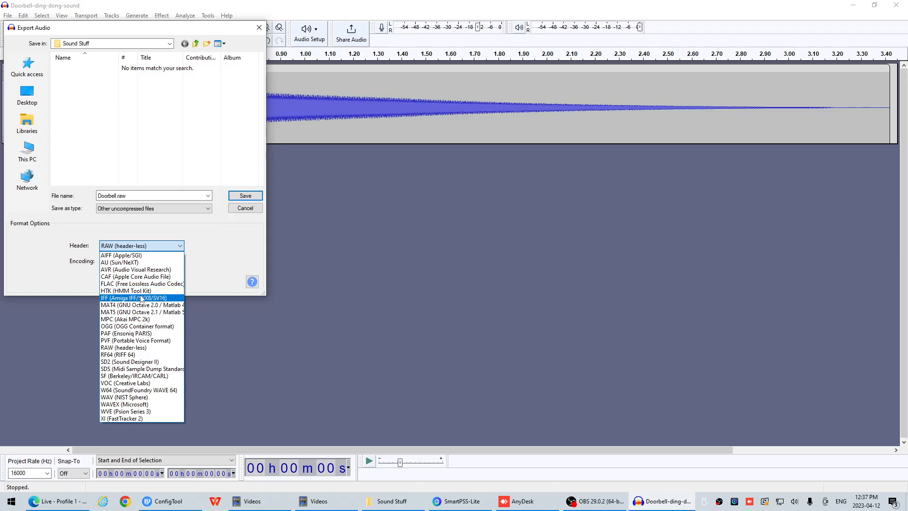
{"action": "left_click", "coordinate": [124, 346]}
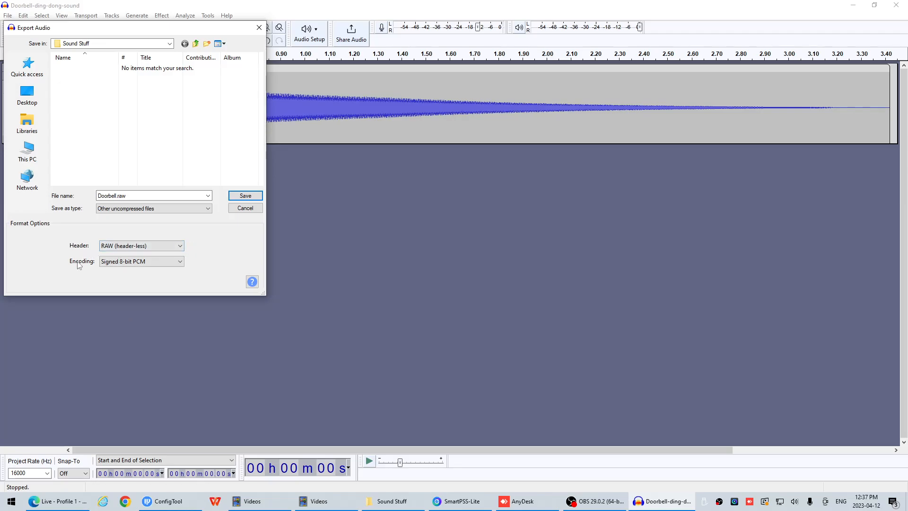
{"action": "left_click", "coordinate": [128, 263]}
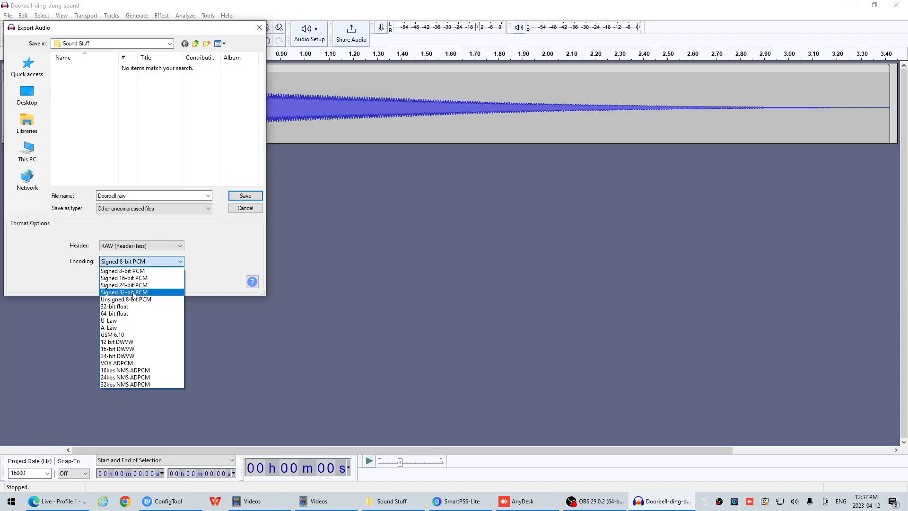
{"action": "left_click", "coordinate": [152, 271]}
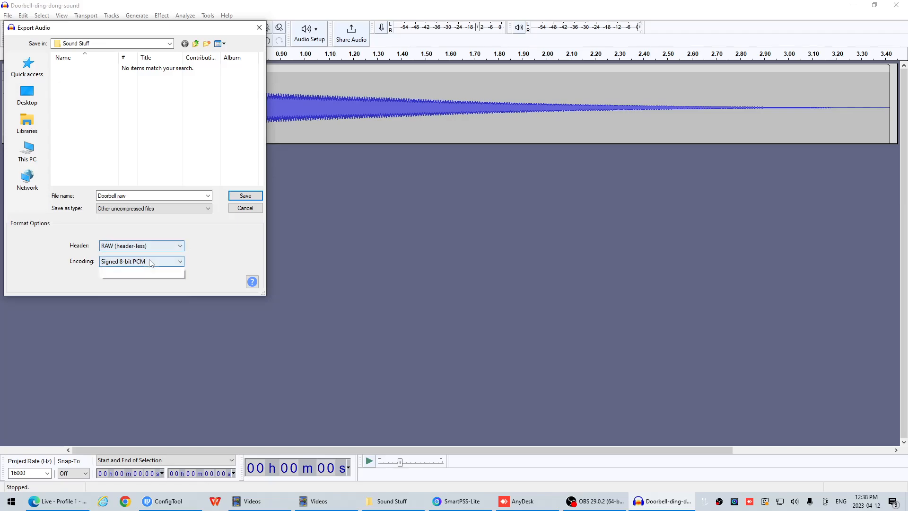
{"action": "left_click", "coordinate": [151, 262]}
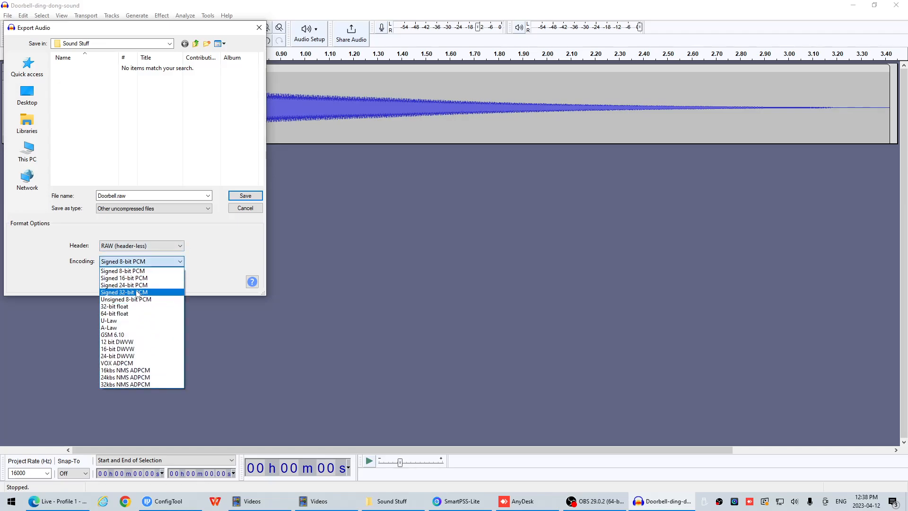
{"action": "left_click", "coordinate": [212, 256]}
Save the Doorbell.raw export and accept the metadata tags with all values left blank
{"action": "left_click", "coordinate": [152, 196]}
{"action": "left_click", "coordinate": [141, 195]}
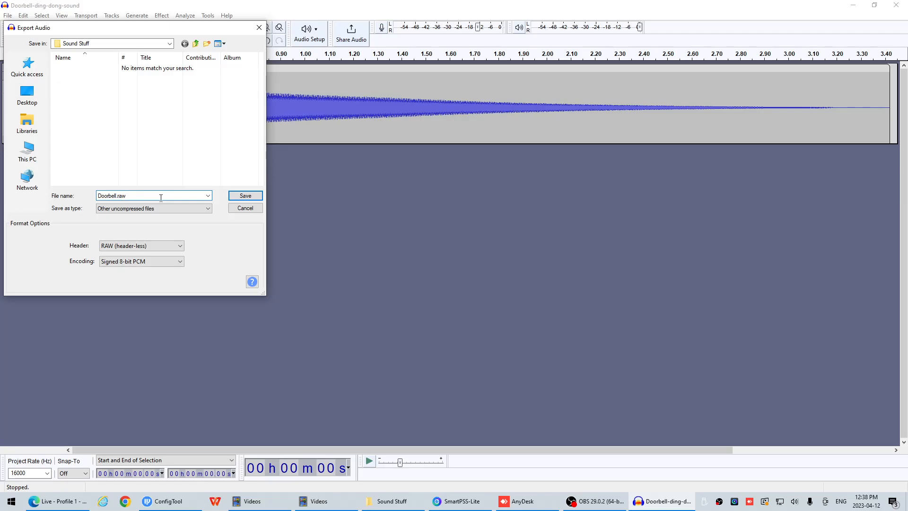
{"action": "left_click", "coordinate": [238, 197]}
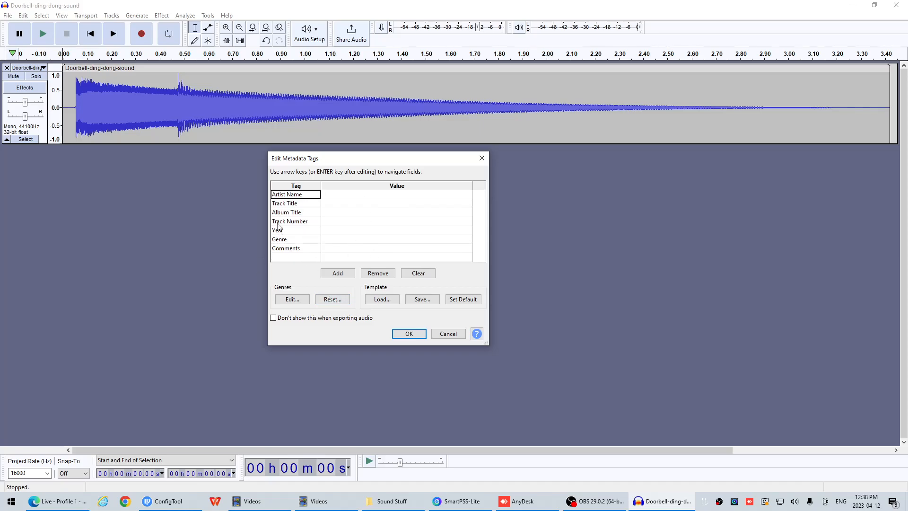
{"action": "left_click", "coordinate": [411, 337]}
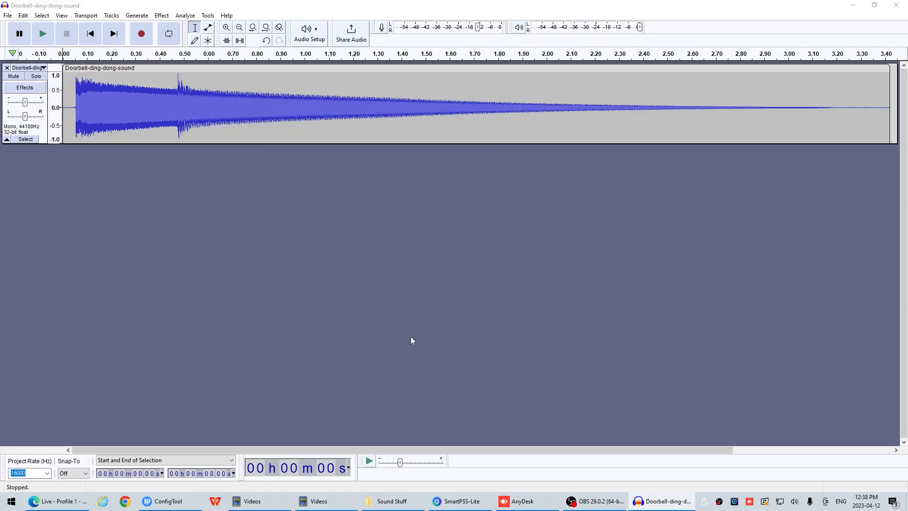
Switch to the Sound Stuff folder in File Explorer and rename Doorbell.raw to Doorbell.pcm, accepting the extension change
{"action": "left_click", "coordinate": [414, 502]}
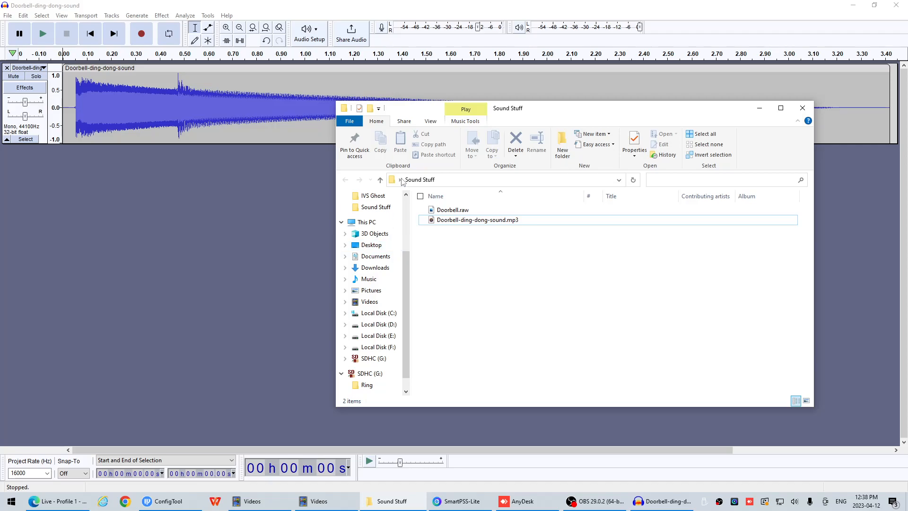
{"action": "left_click_drag", "start_coordinate": [535, 114], "coordinate": [407, 120]}
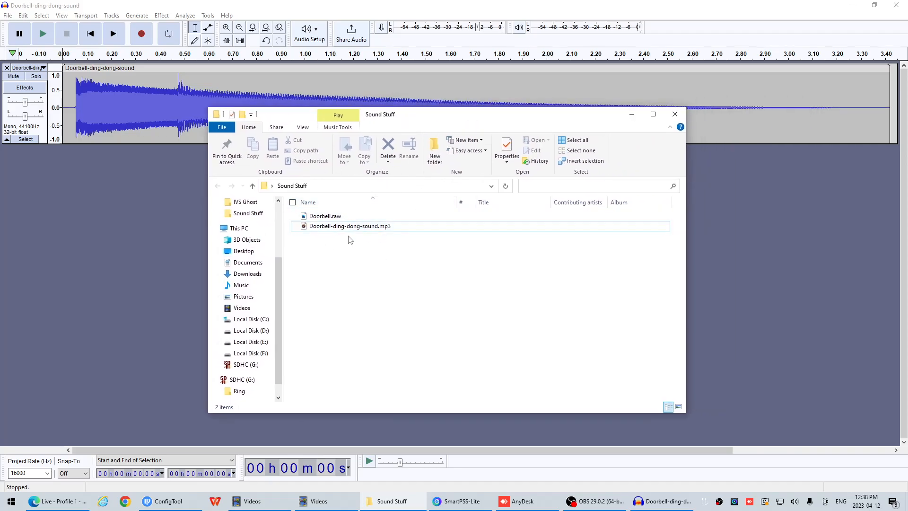
{"action": "left_click", "coordinate": [333, 219]}
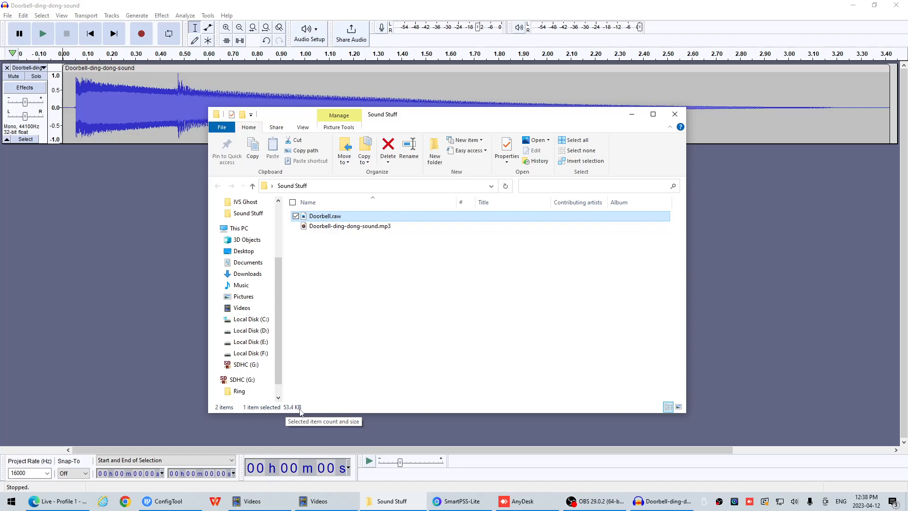
{"action": "left_click", "coordinate": [337, 217]}
{"action": "double_click", "coordinate": [334, 216]}
{"action": "key", "text": "BackSpace"}
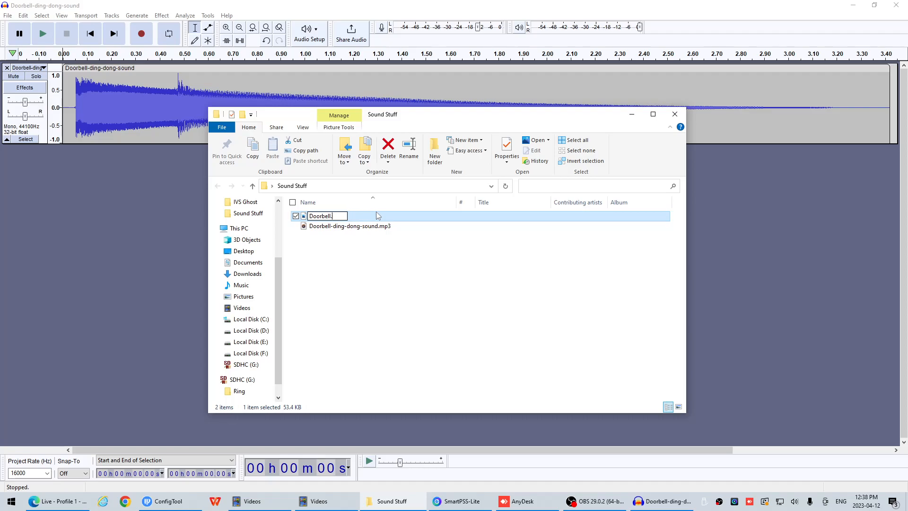
{"action": "type", "text": "pcm"}
{"action": "key", "text": "Return"}
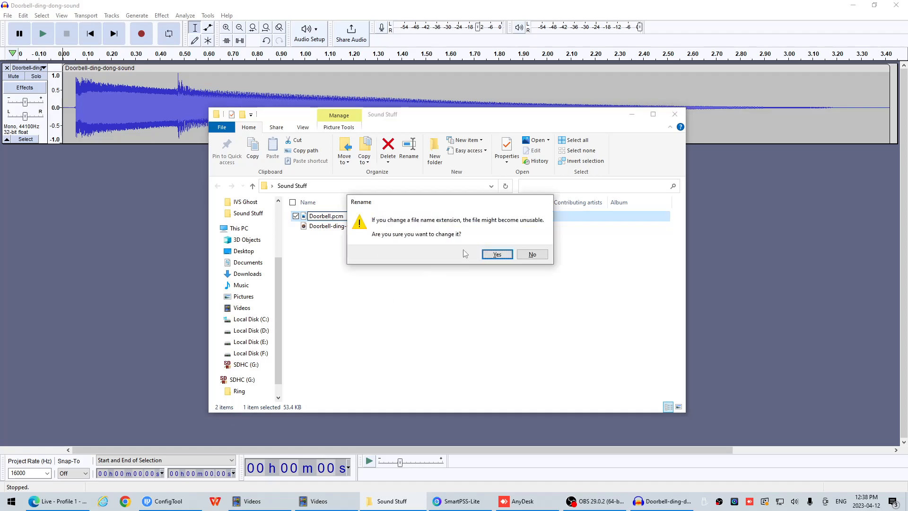
{"action": "left_click", "coordinate": [492, 255]}
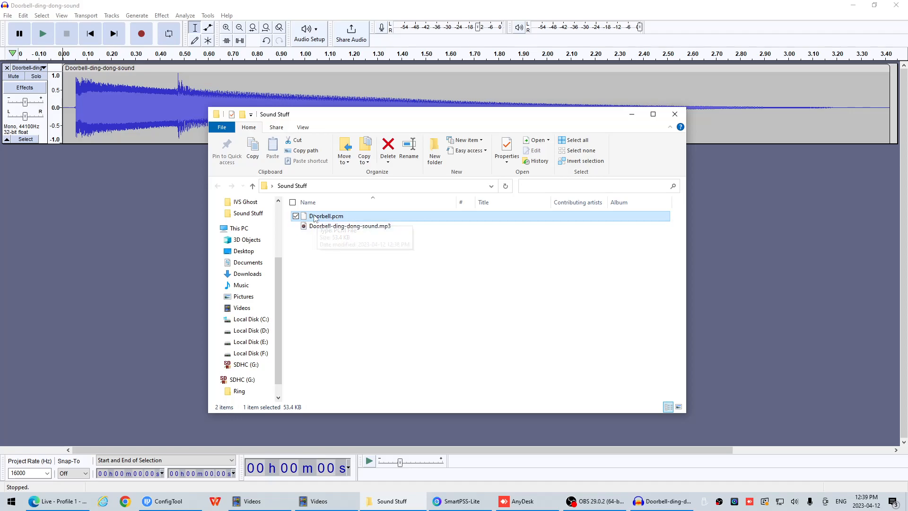
Check the File name extensions display option and copy Doorbell.pcm from the Sound Stuff folder
{"action": "left_click", "coordinate": [303, 127]}
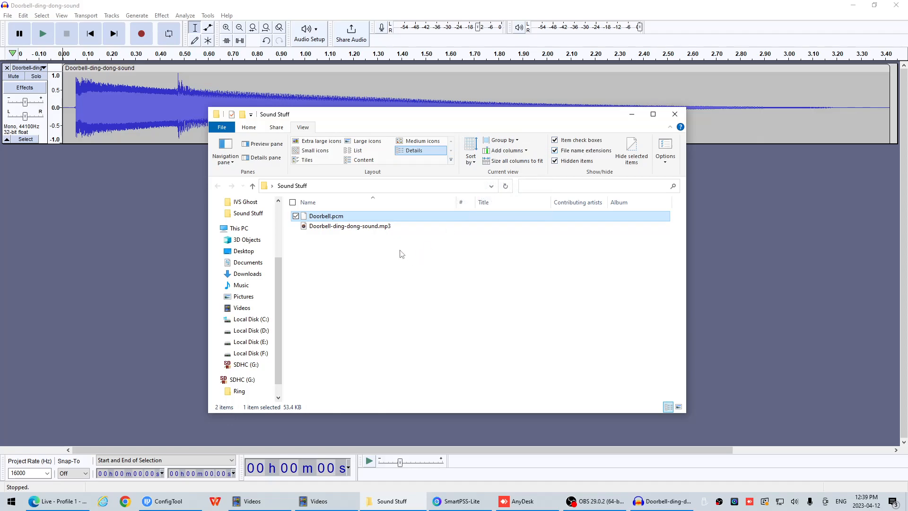
{"action": "left_click", "coordinate": [368, 227]}
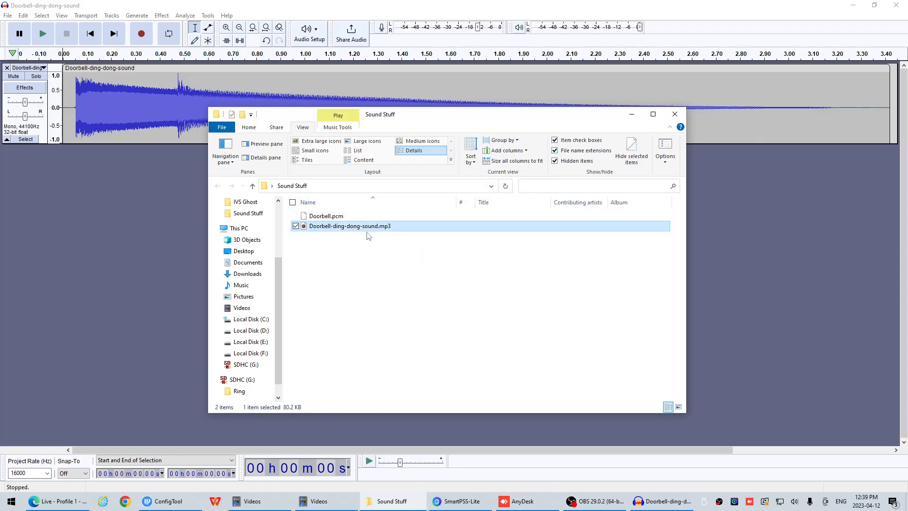
{"action": "key", "text": "Up"}
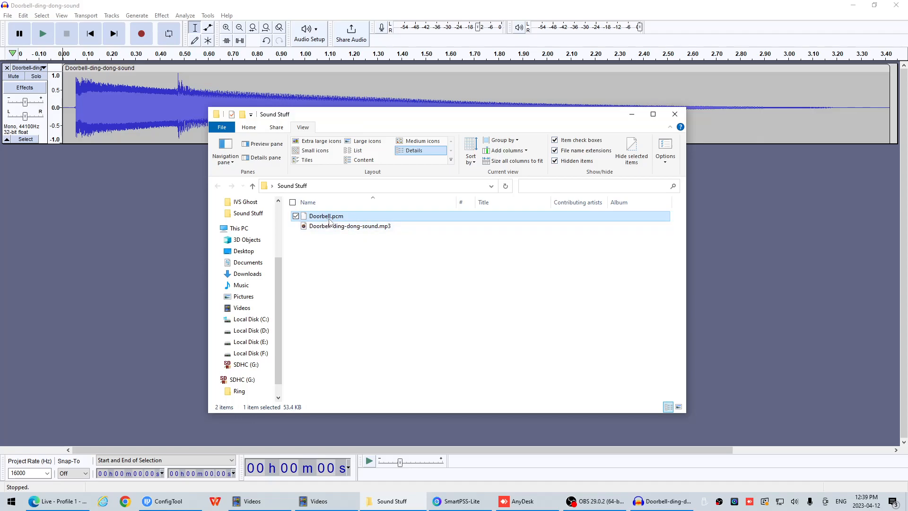
{"action": "right_click", "coordinate": [332, 220]}
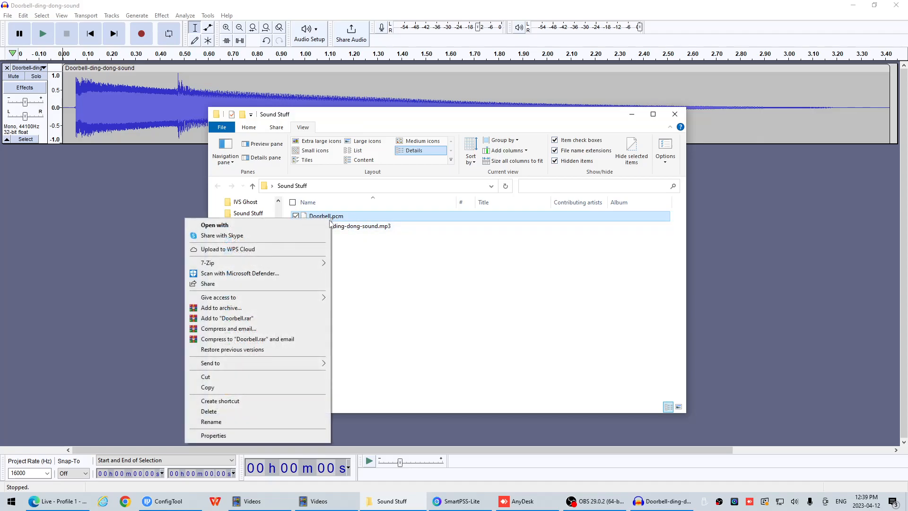
{"action": "left_click", "coordinate": [235, 386]}
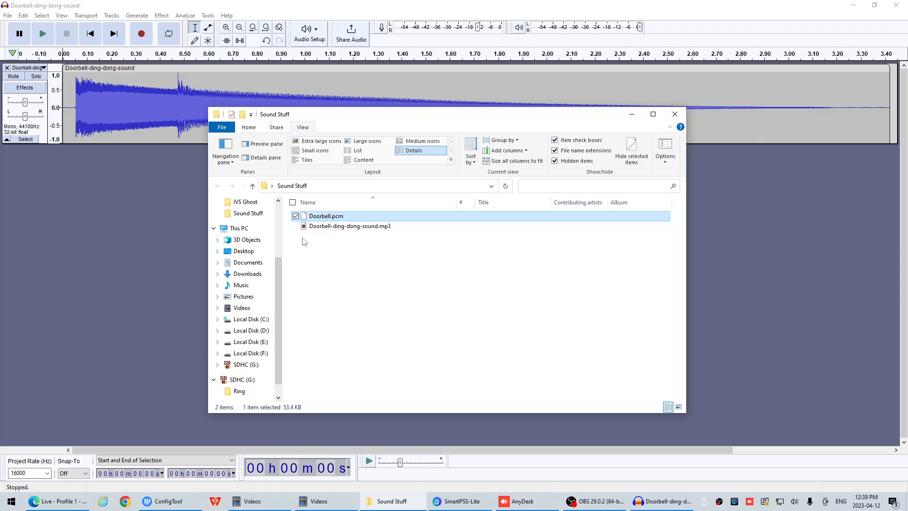
Paste Doorbell.pcm into the Ring folder on the SDHC (G:) card, replacing the existing file
{"action": "left_click", "coordinate": [245, 380]}
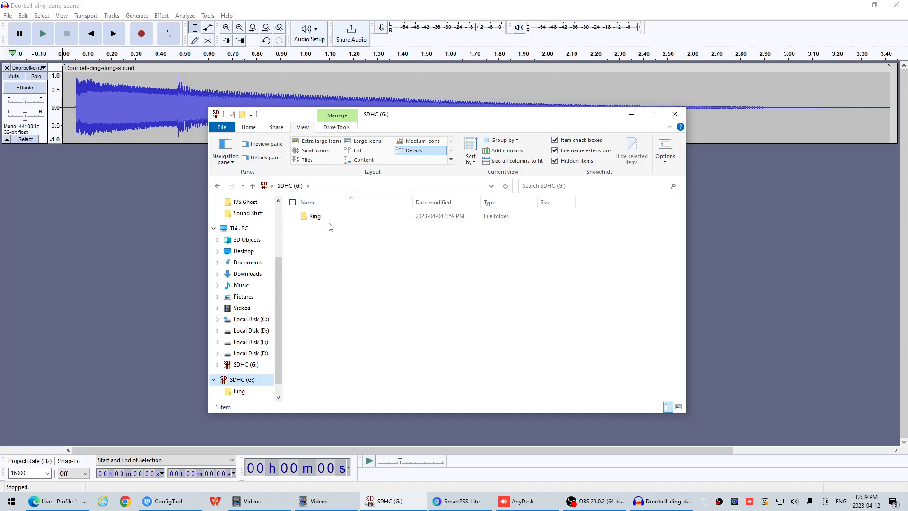
{"action": "mouse_move", "coordinate": [327, 221]}
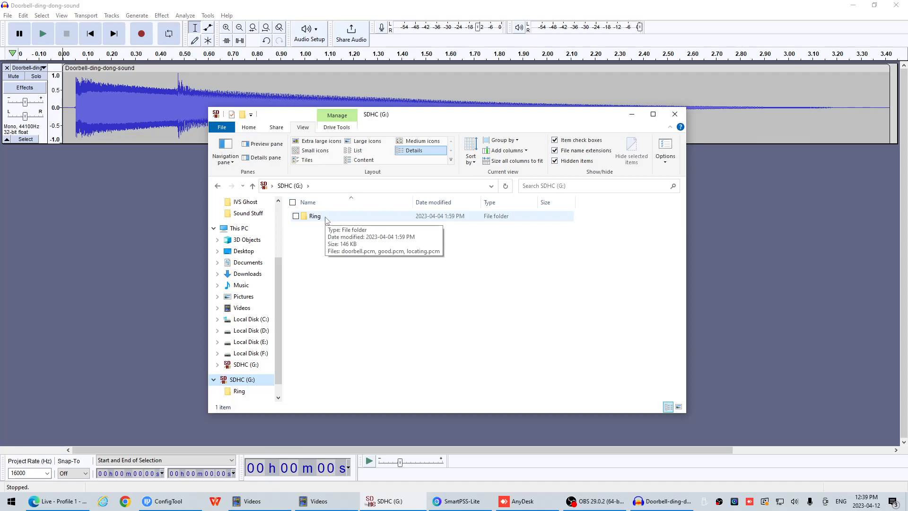
{"action": "double_click", "coordinate": [326, 221]}
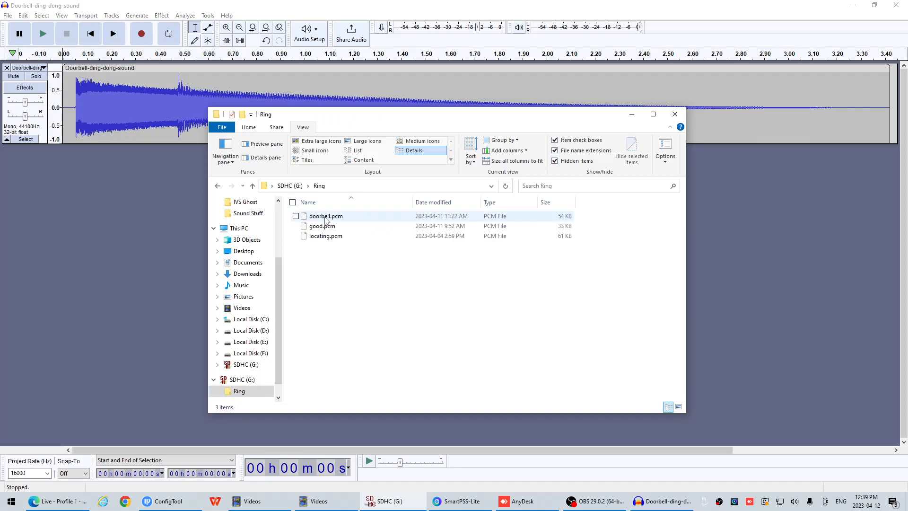
{"action": "right_click", "coordinate": [350, 270]}
{"action": "left_click", "coordinate": [303, 332]}
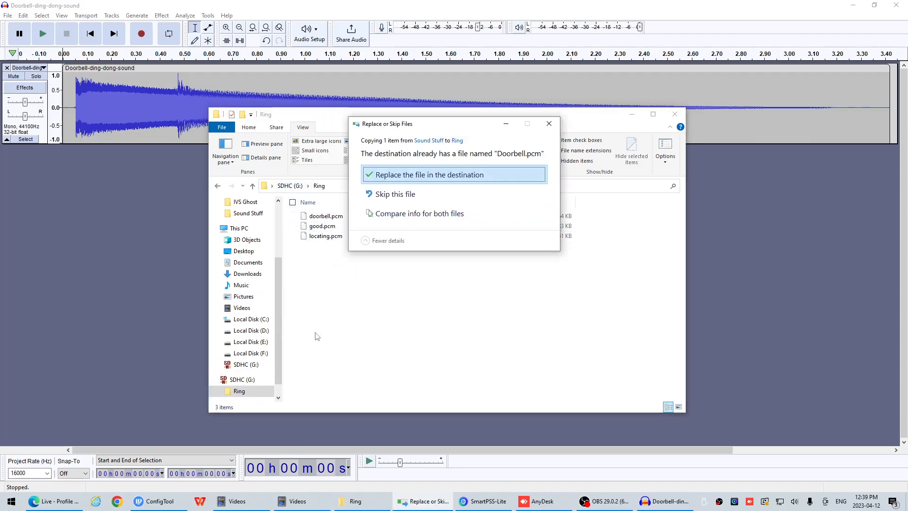
{"action": "left_click", "coordinate": [414, 179]}
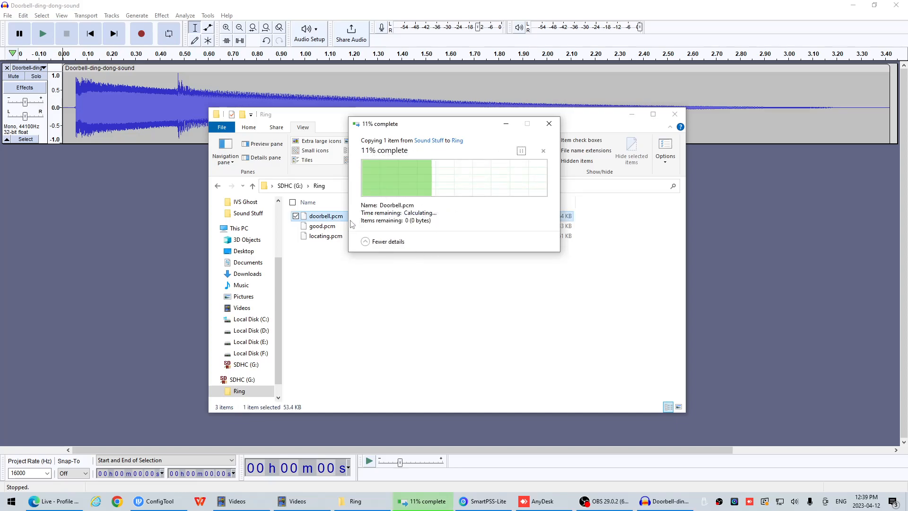
{"action": "left_click", "coordinate": [416, 304]}
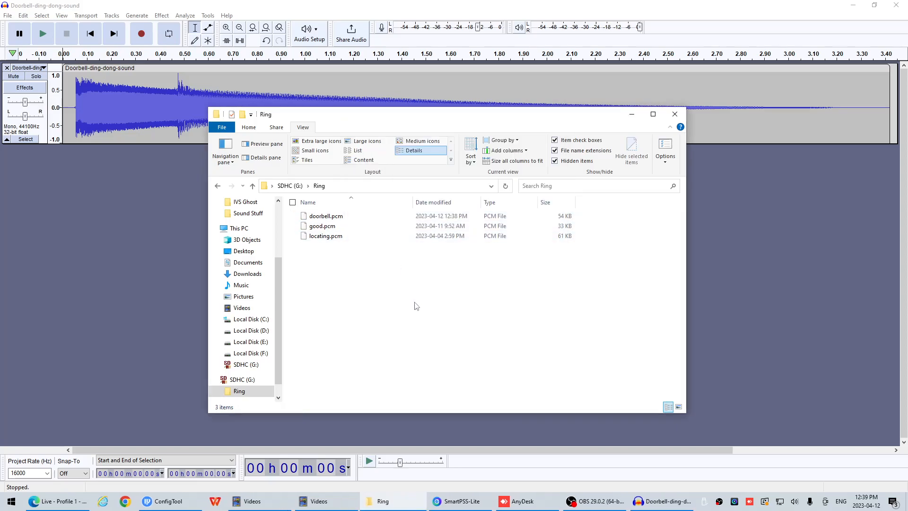
Review the SDHC (G:) card's root folder and the PCM files inside its Ring folder
{"action": "left_click", "coordinate": [289, 185]}
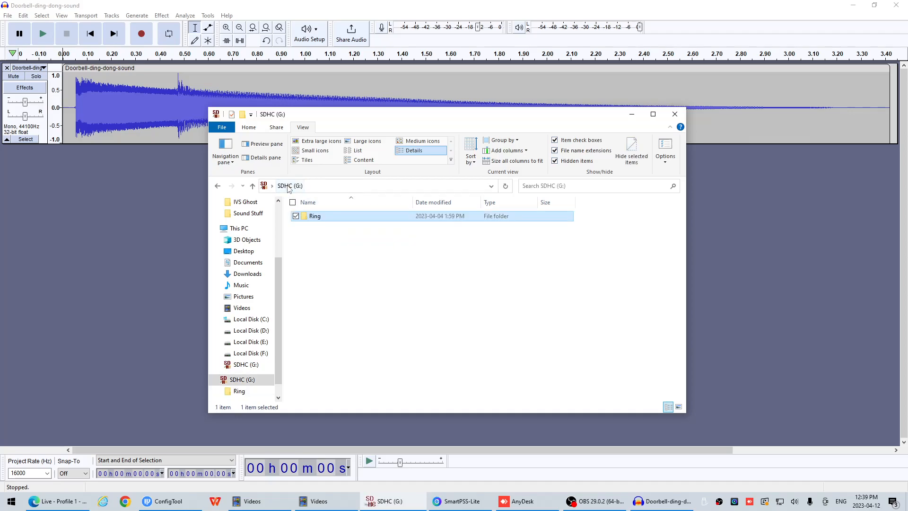
{"action": "double_click", "coordinate": [322, 216]}
{"action": "left_click_drag", "start_coordinate": [358, 292], "coordinate": [310, 208]}
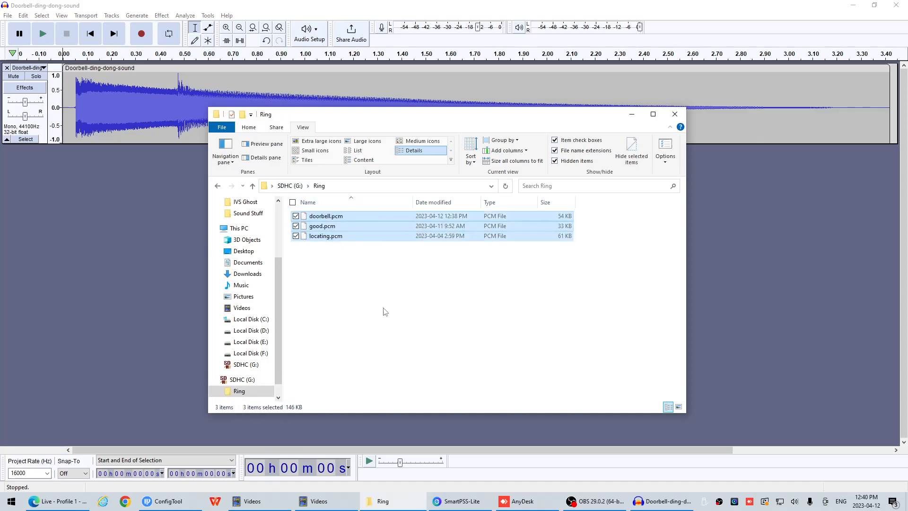
{"action": "left_click", "coordinate": [380, 306]}
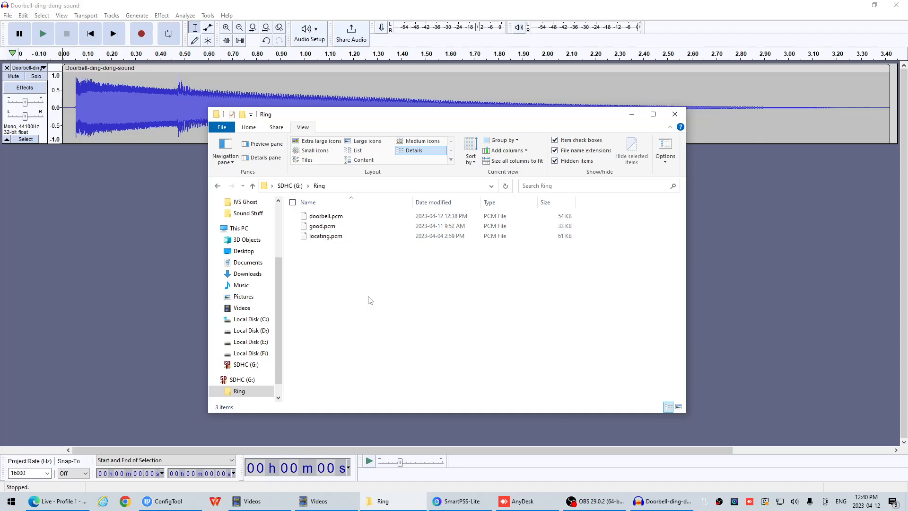